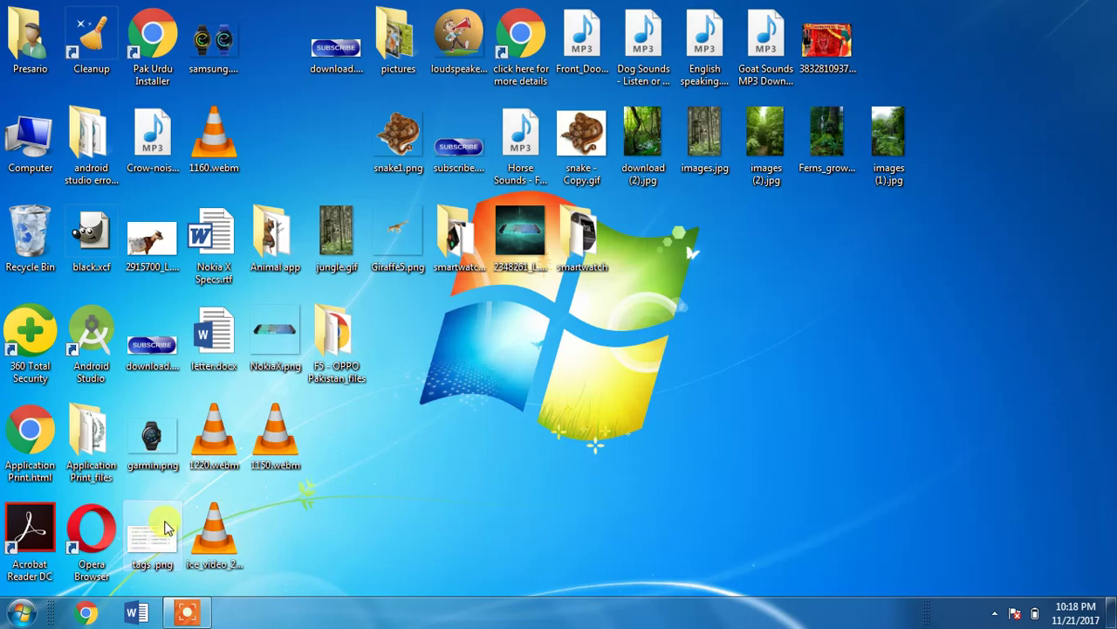
# - Open Devices and Printers and start the wizard for adding a printer
pyautogui.click(21, 614)
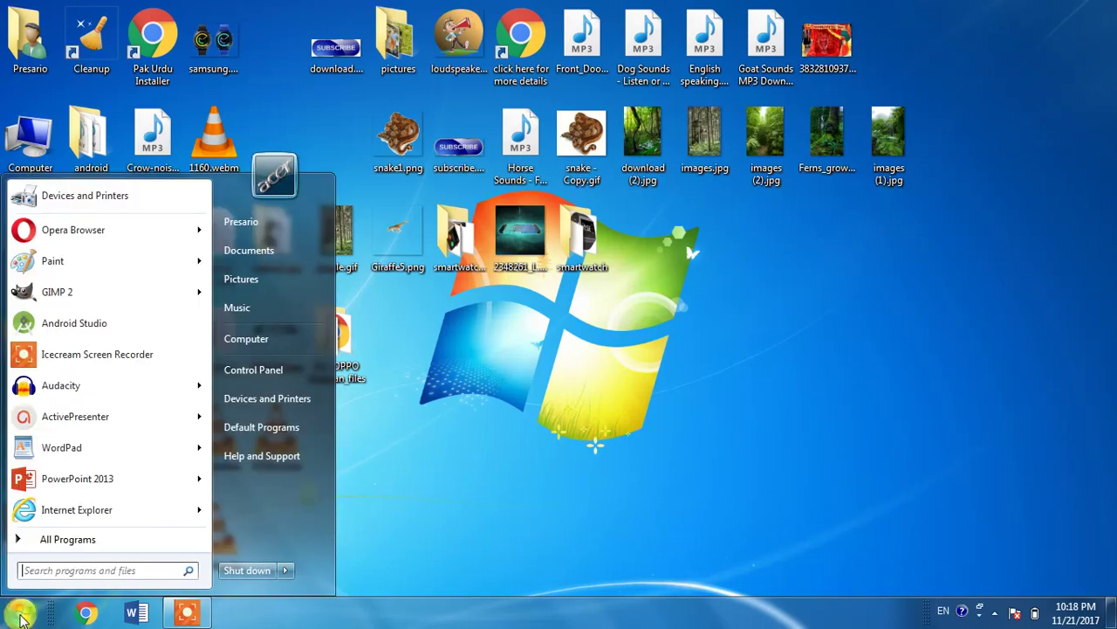
pyautogui.click(269, 406)
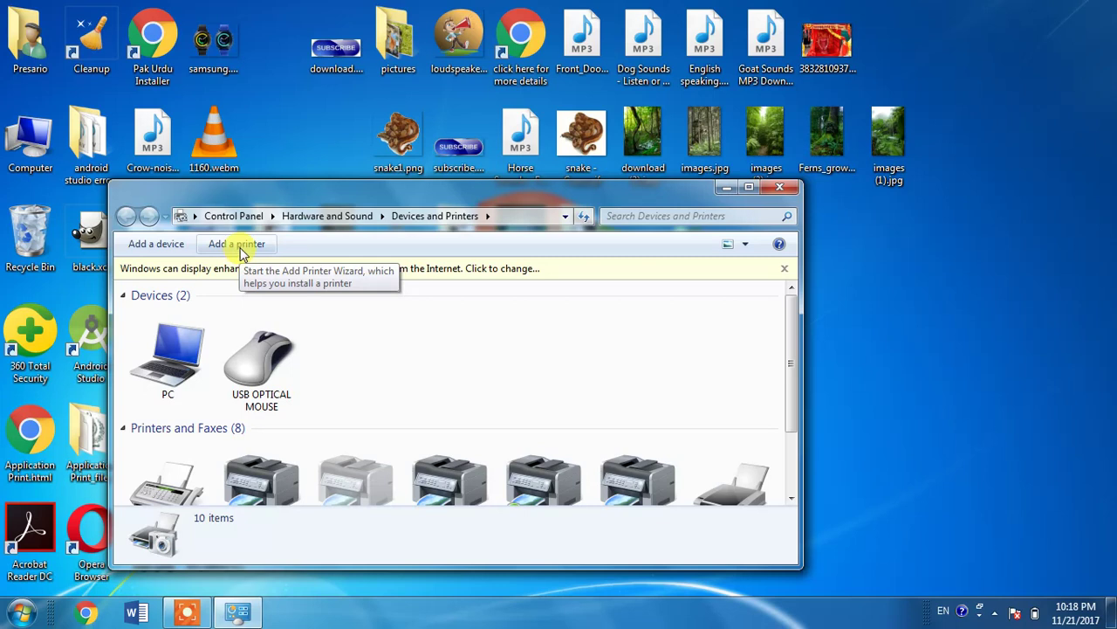
pyautogui.click(243, 252)
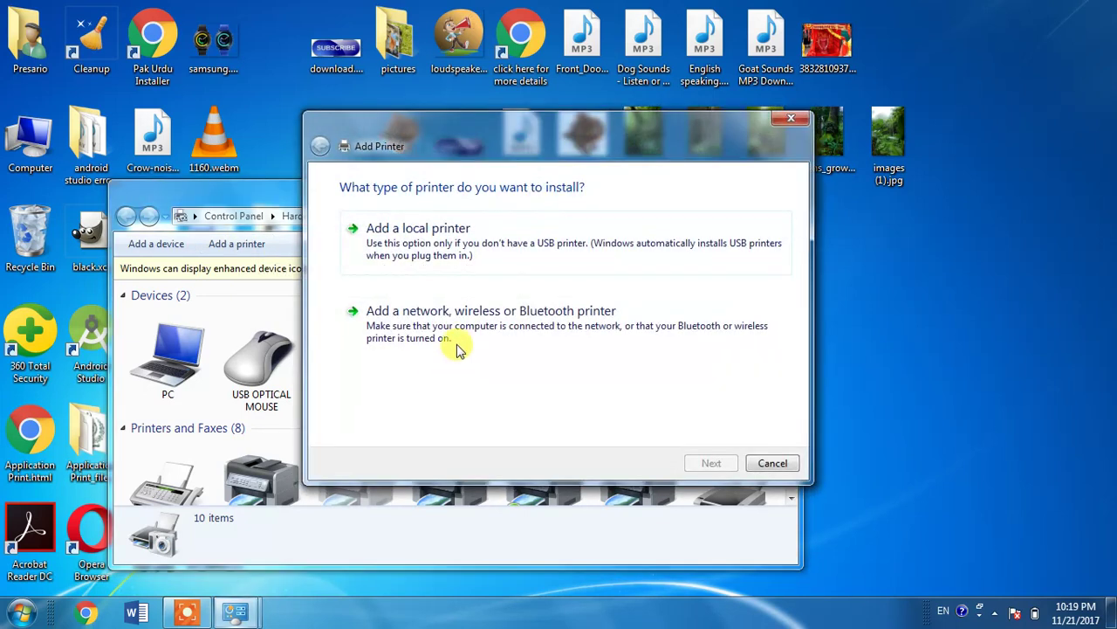
# - Choose to add a local printer and accept the existing port LPT1: (Printer Port)
pyautogui.moveTo(658, 137); pyautogui.dragTo(583, 186)
pyautogui.click(365, 301)
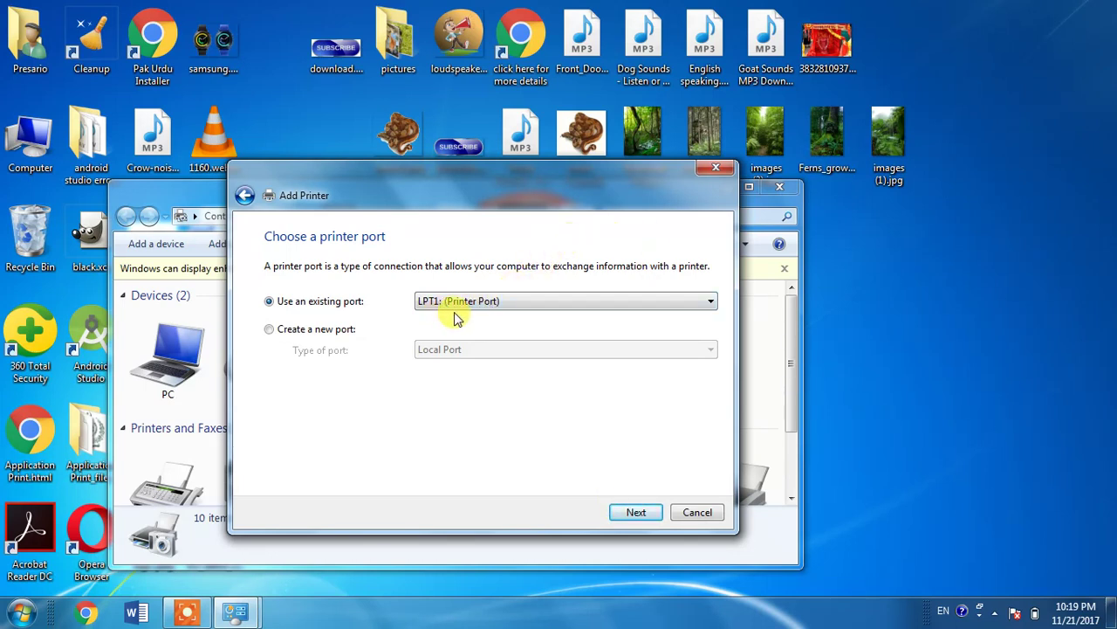
pyautogui.click(643, 515)
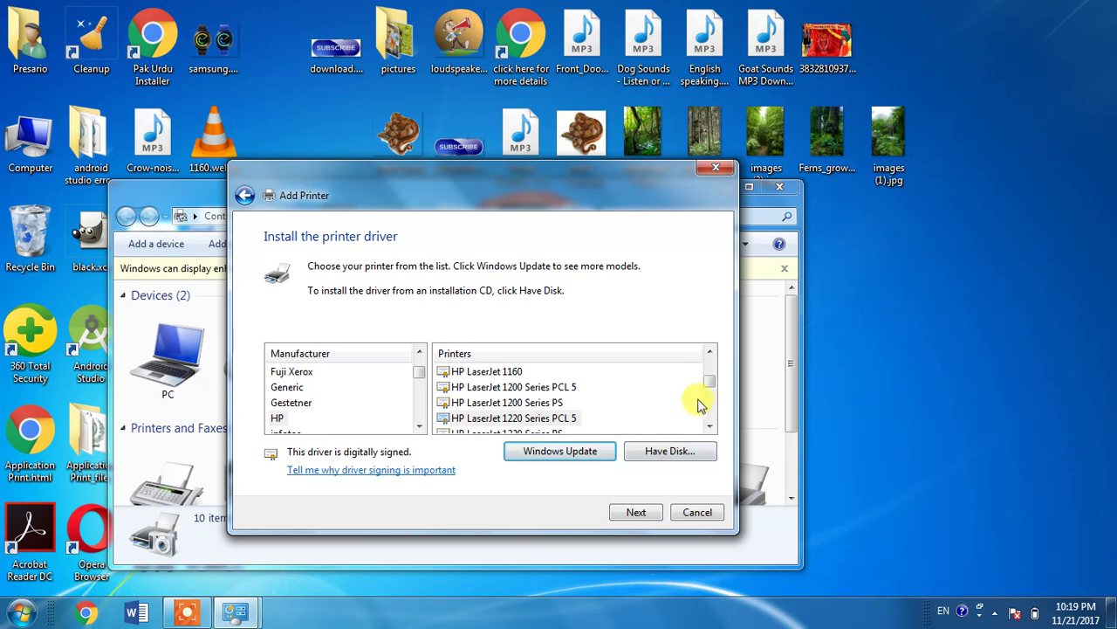
# - Find the hp LaserJet 1300 PCL 5 driver among the HP models, select it and proceed to the printer naming page
pyautogui.moveTo(707, 382); pyautogui.dragTo(712, 393)
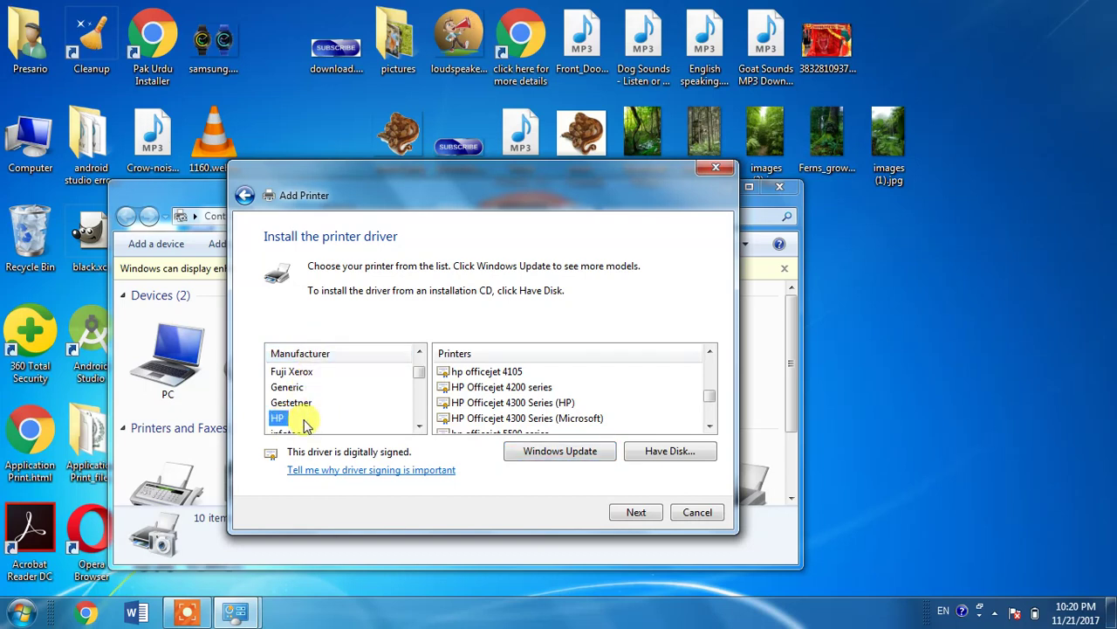
pyautogui.click(714, 355)
pyautogui.click(714, 355)
pyautogui.click(715, 355)
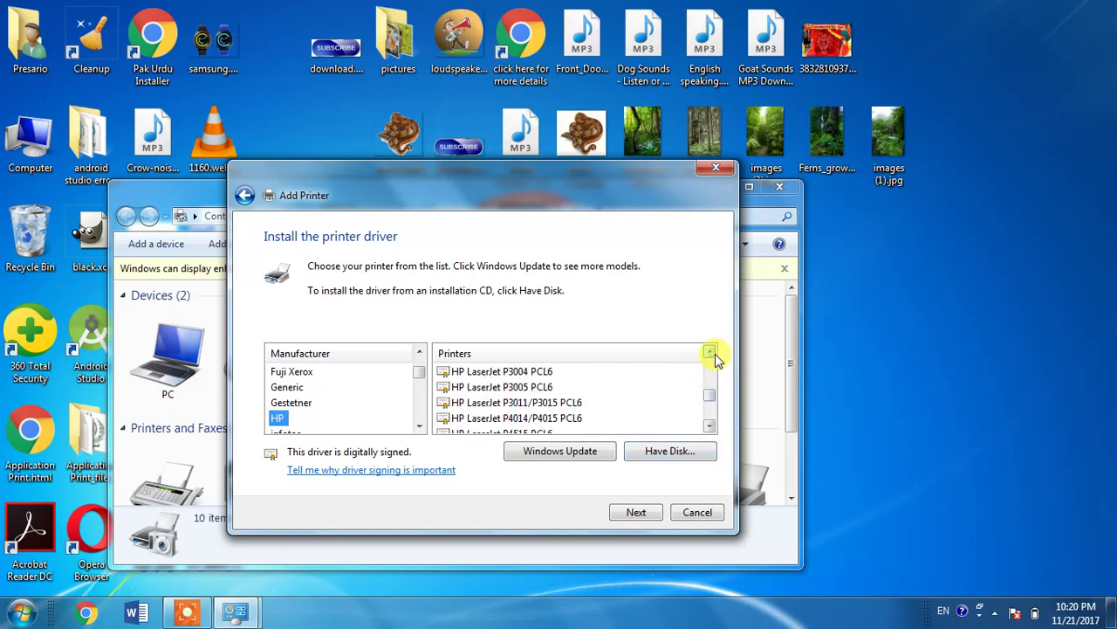
pyautogui.click(715, 354)
pyautogui.click(715, 354)
pyautogui.click(715, 354)
pyautogui.click(715, 354)
pyautogui.click(715, 354)
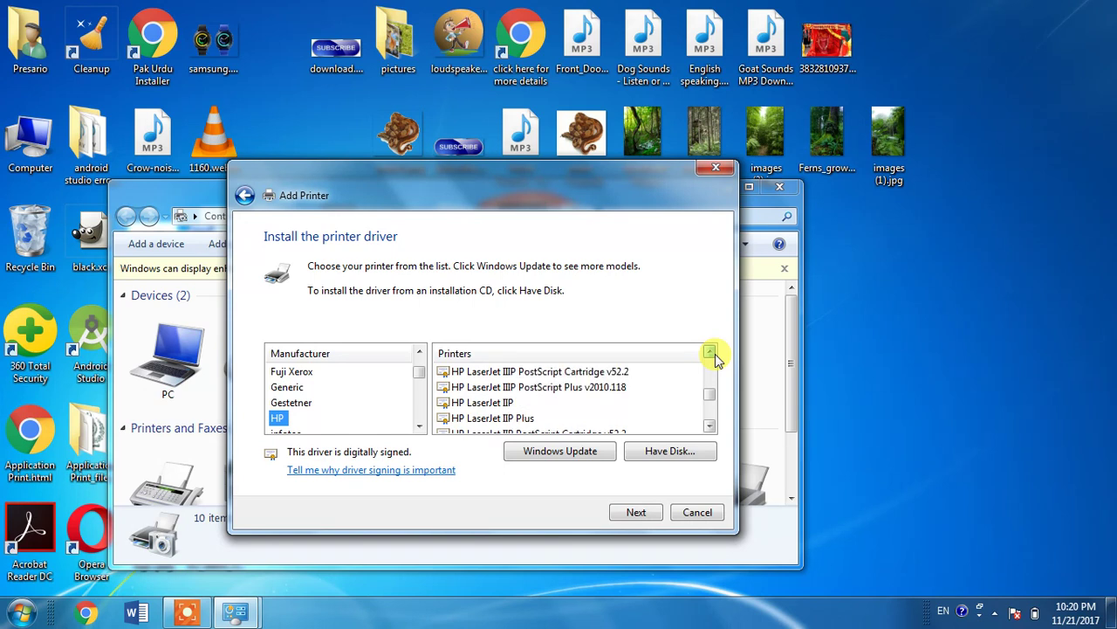
pyautogui.click(715, 354)
pyautogui.click(715, 354)
pyautogui.click(715, 354)
pyautogui.click(715, 353)
pyautogui.click(715, 353)
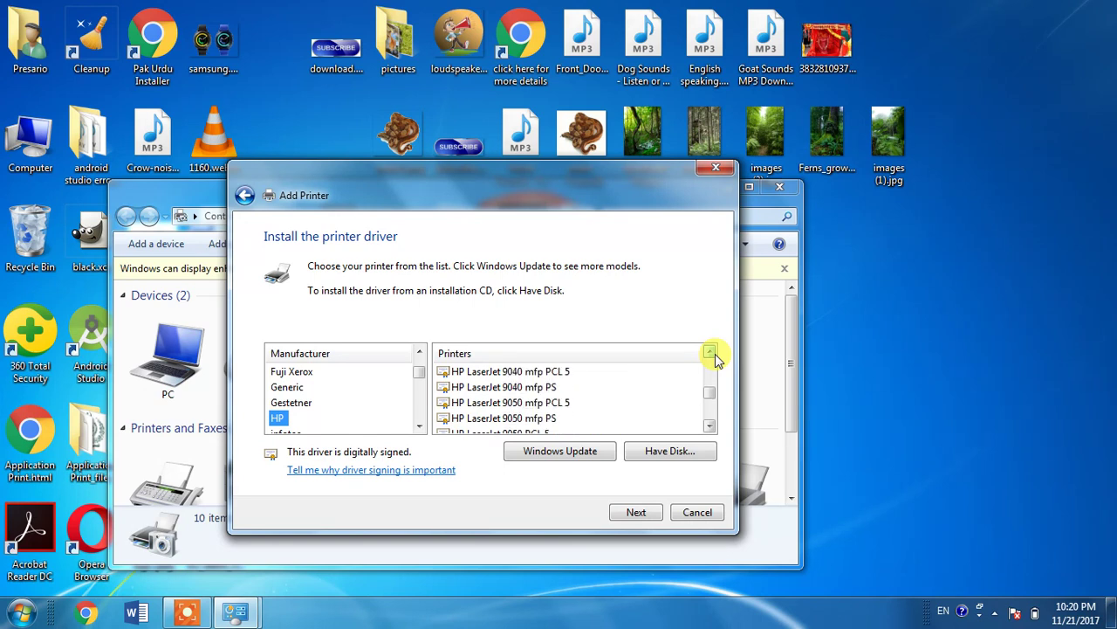
pyautogui.click(715, 354)
pyautogui.click(715, 354)
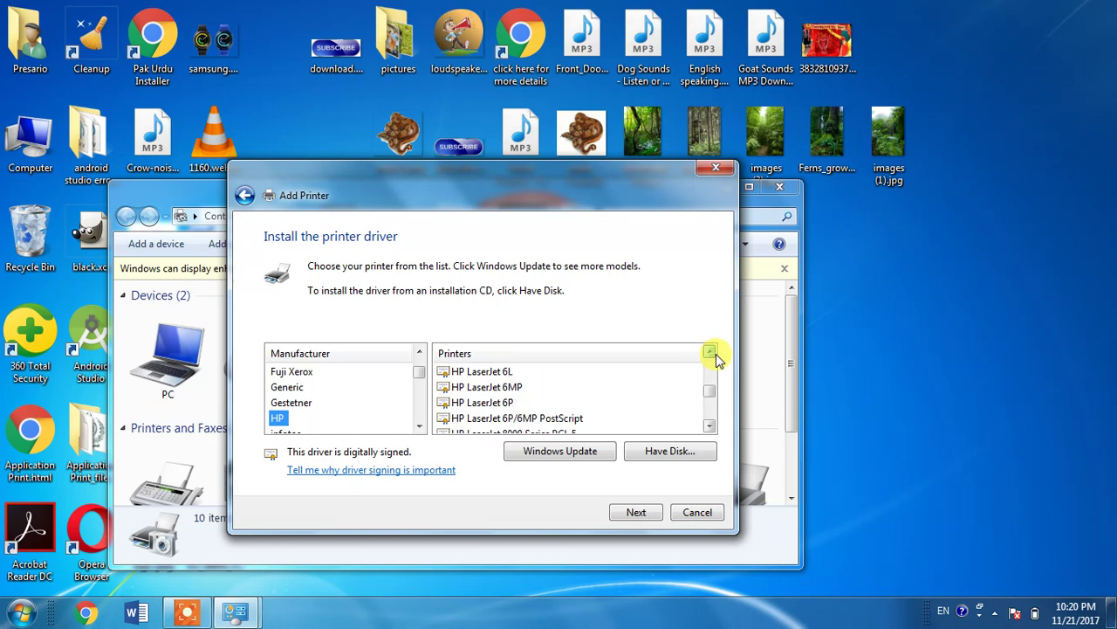
pyautogui.click(715, 354)
pyautogui.click(715, 353)
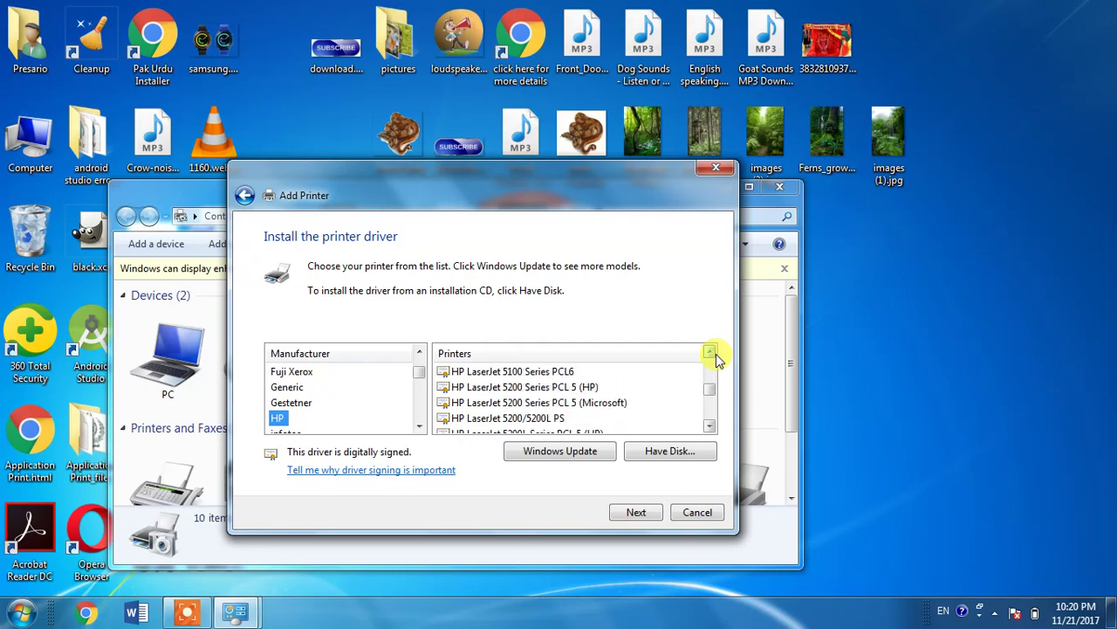
pyautogui.click(715, 354)
pyautogui.click(715, 354)
pyautogui.click(715, 353)
pyautogui.click(715, 353)
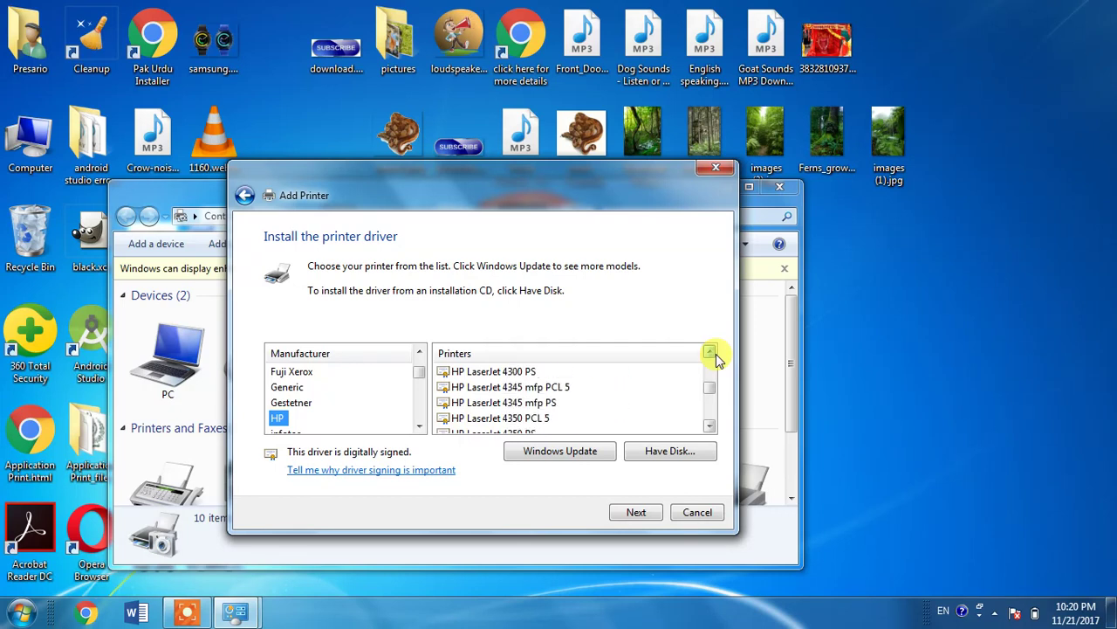
pyautogui.click(715, 353)
pyautogui.click(715, 353)
pyautogui.click(715, 354)
pyautogui.click(715, 353)
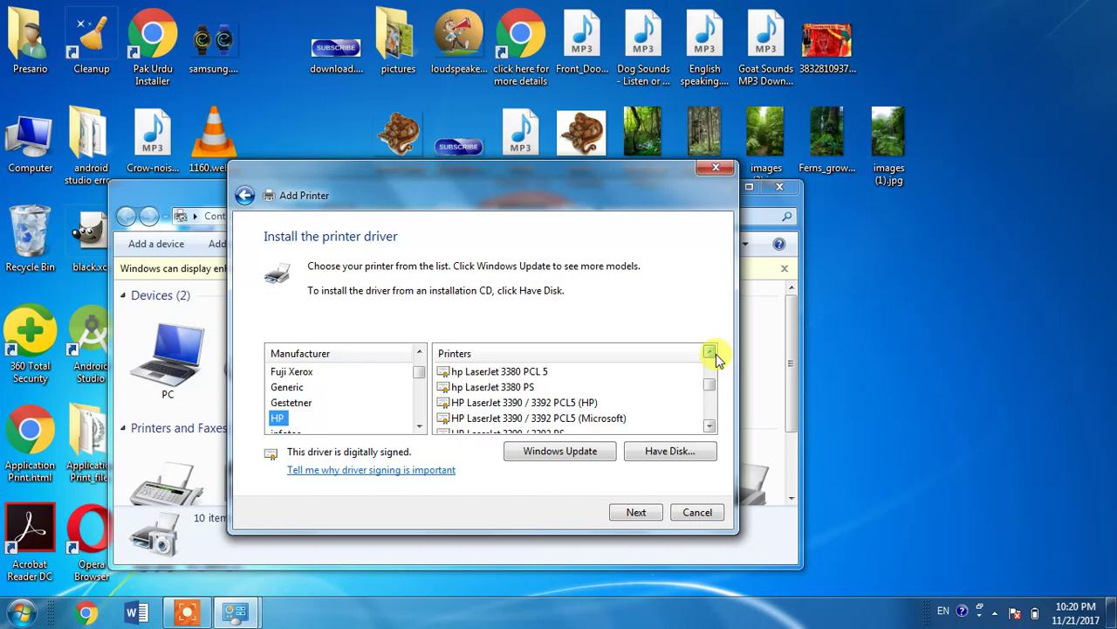
pyautogui.click(715, 354)
pyautogui.click(715, 353)
pyautogui.click(715, 354)
pyautogui.click(715, 353)
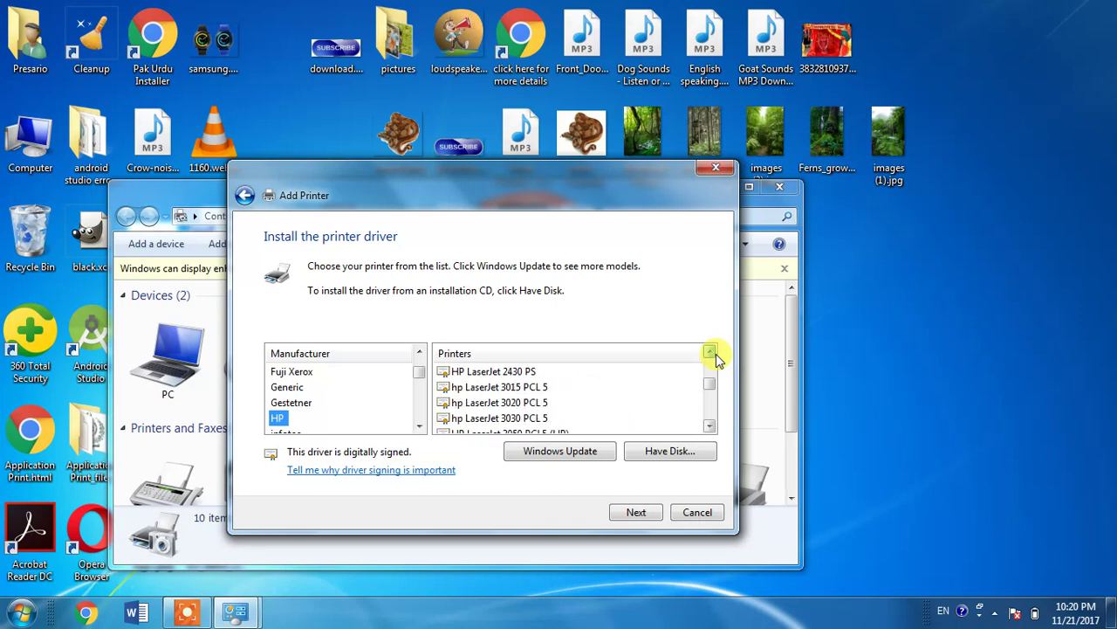
pyautogui.click(715, 353)
pyautogui.click(715, 354)
pyautogui.click(715, 354)
pyautogui.click(715, 353)
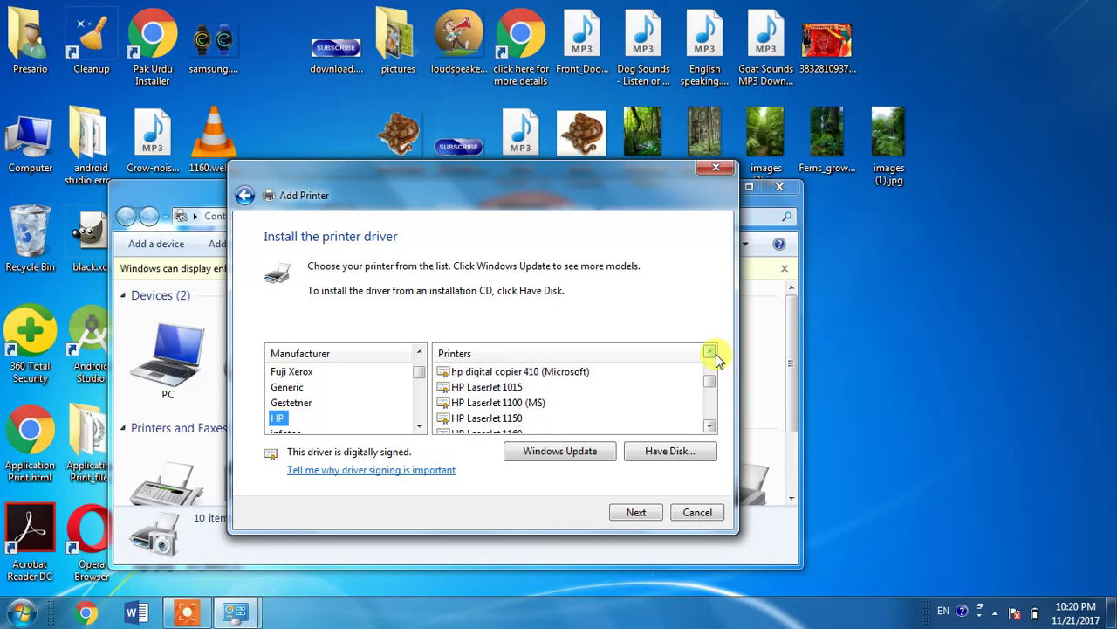
pyautogui.click(710, 428)
pyautogui.click(710, 427)
pyautogui.click(710, 428)
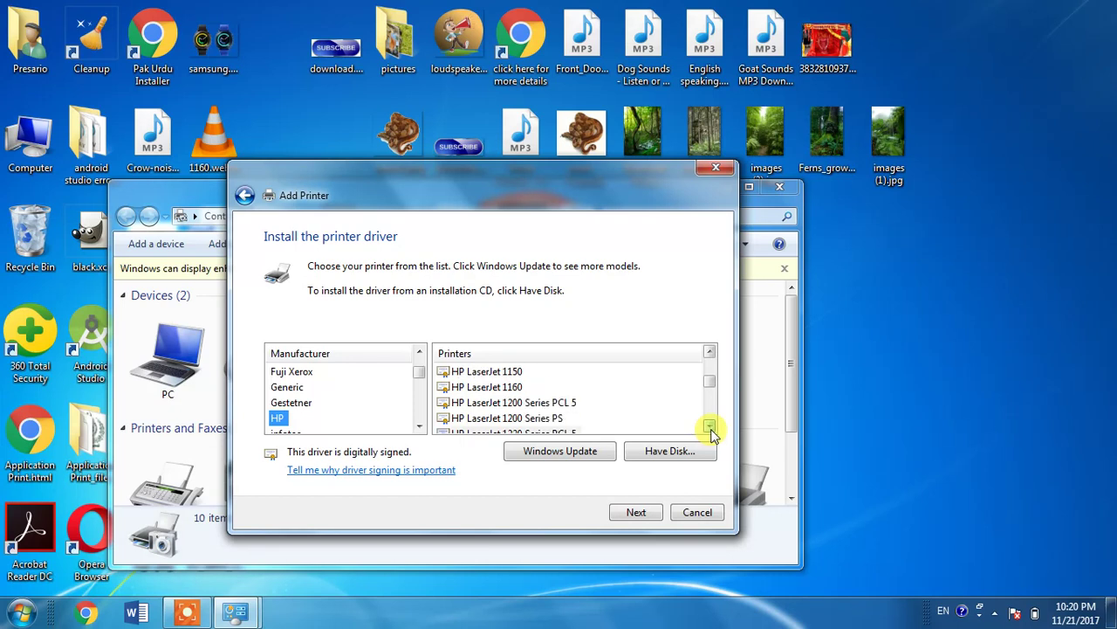
pyautogui.click(710, 428)
pyautogui.click(709, 428)
pyautogui.click(709, 428)
pyautogui.click(710, 428)
pyautogui.click(709, 428)
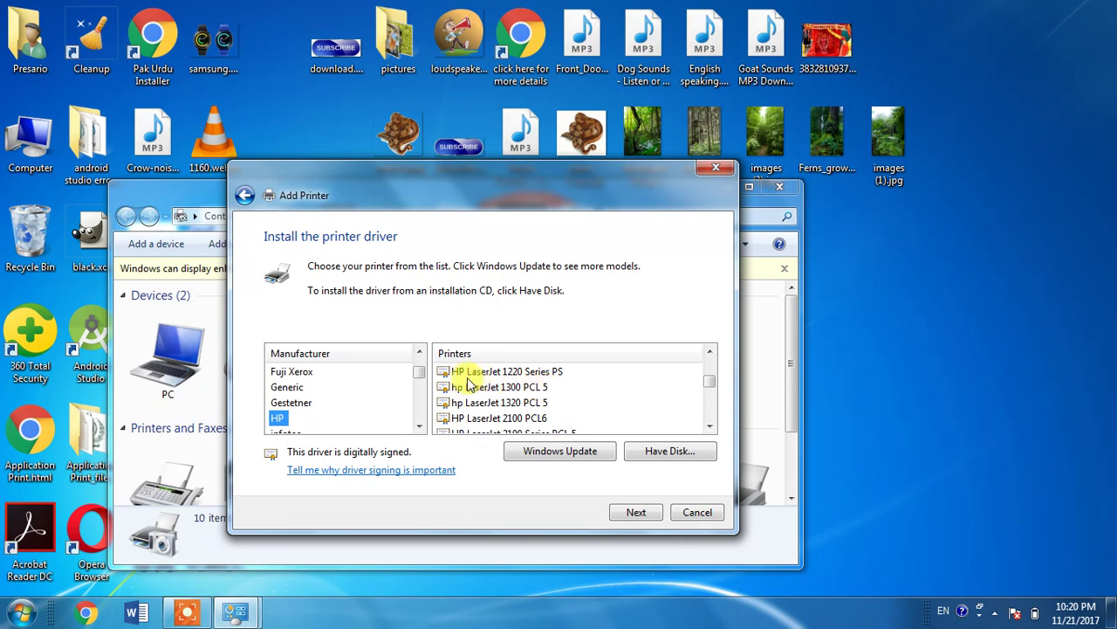
pyautogui.click(502, 388)
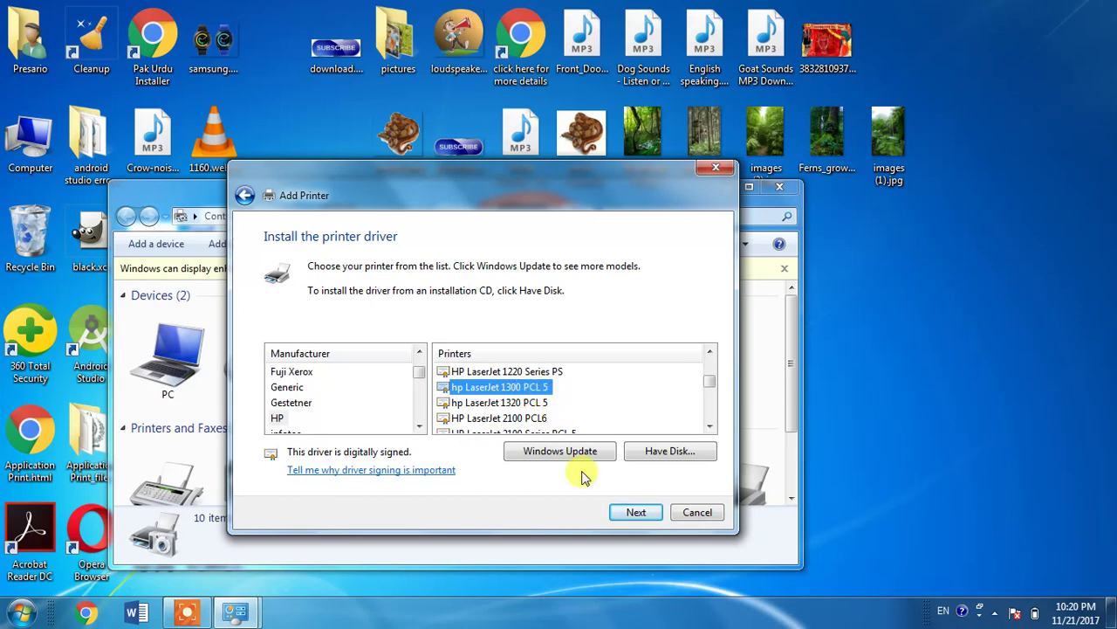
pyautogui.click(631, 514)
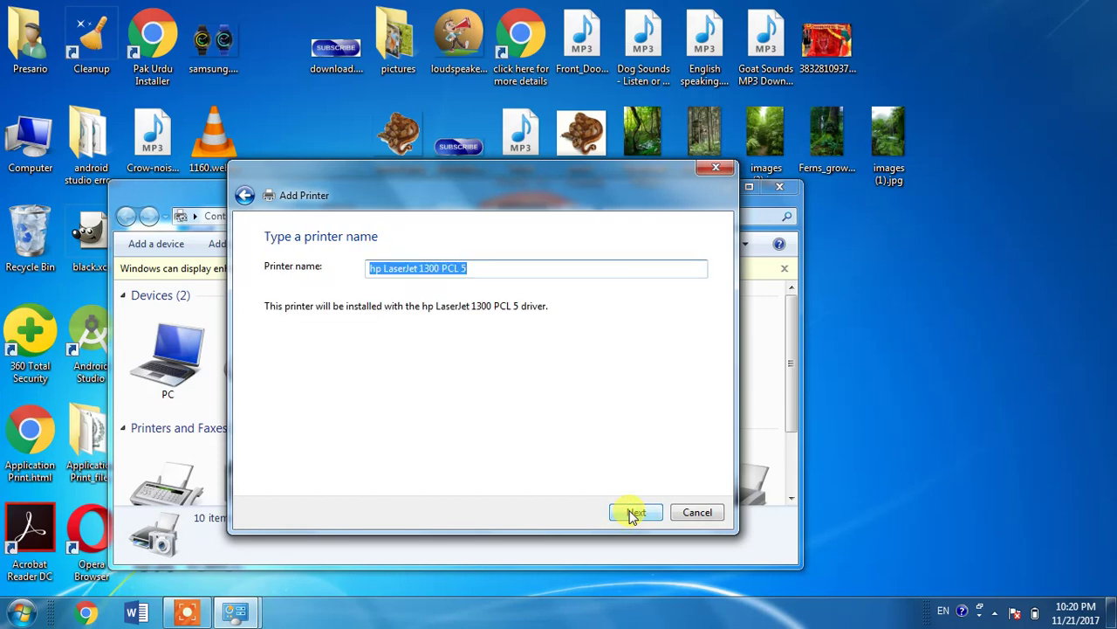